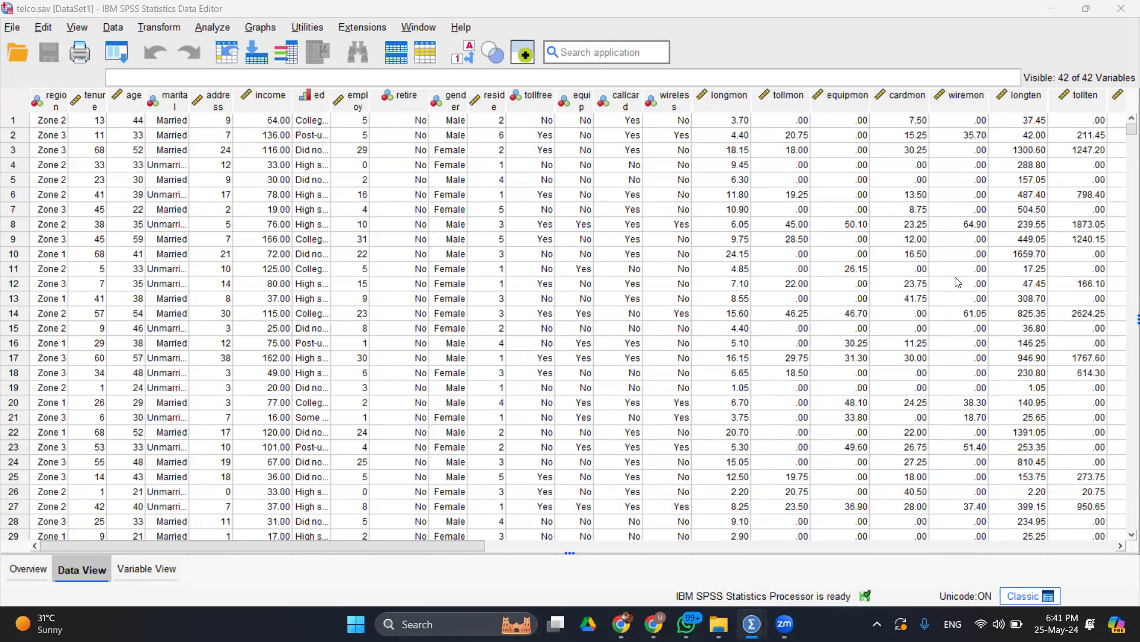
Step: Run a linear regression with Household income in thousands as the dependent variable and Years at current address as the independent
click(217, 31)
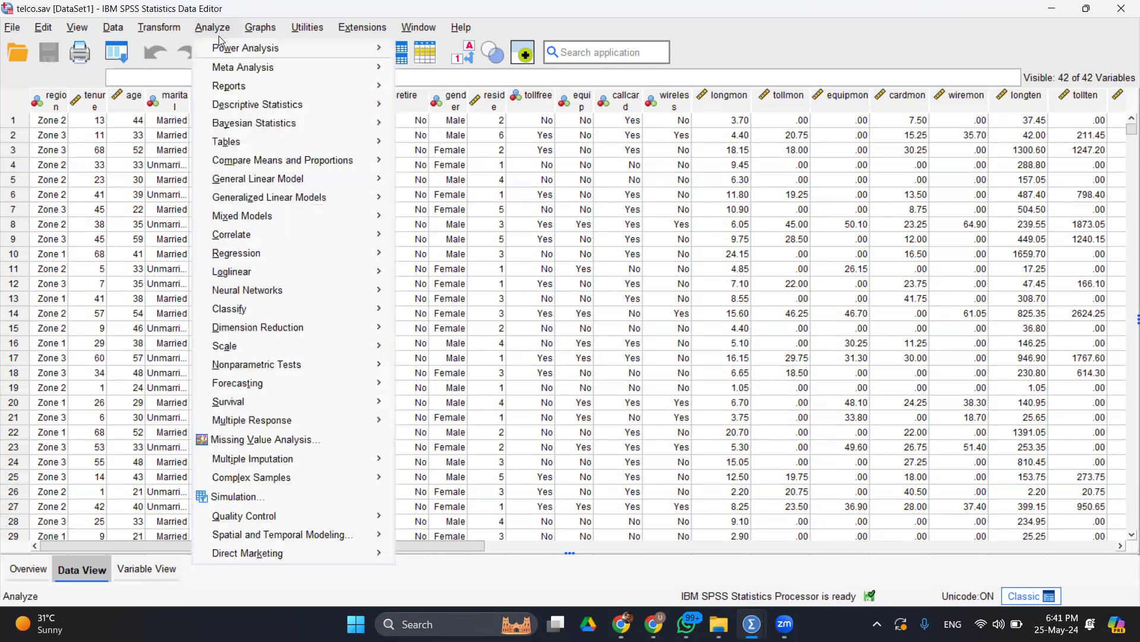
mouse_move(347, 255)
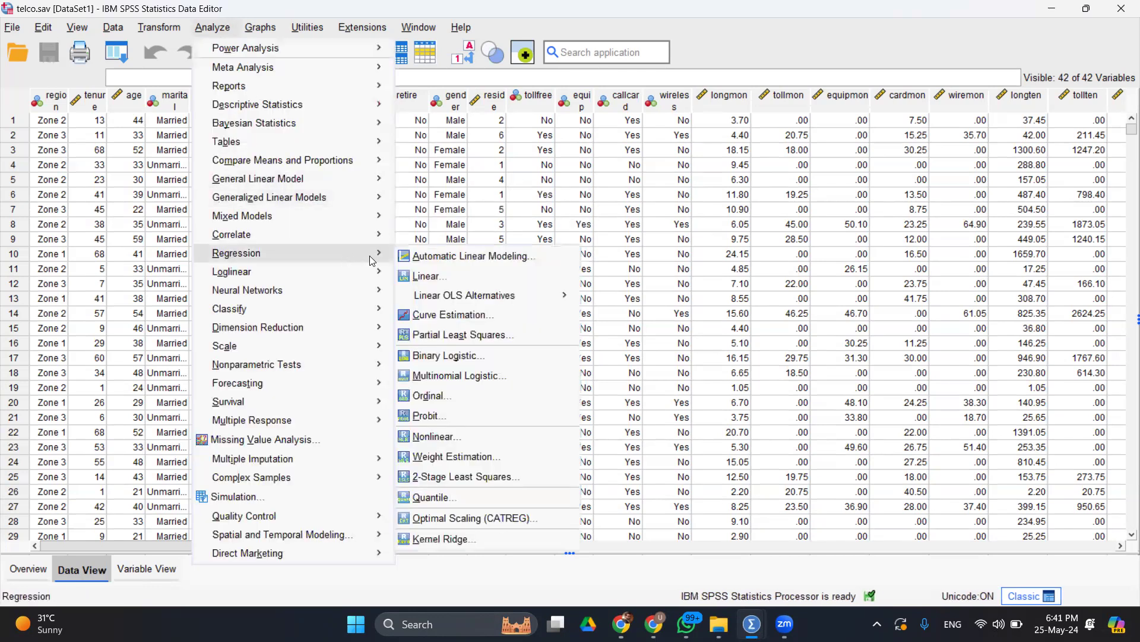
click(424, 276)
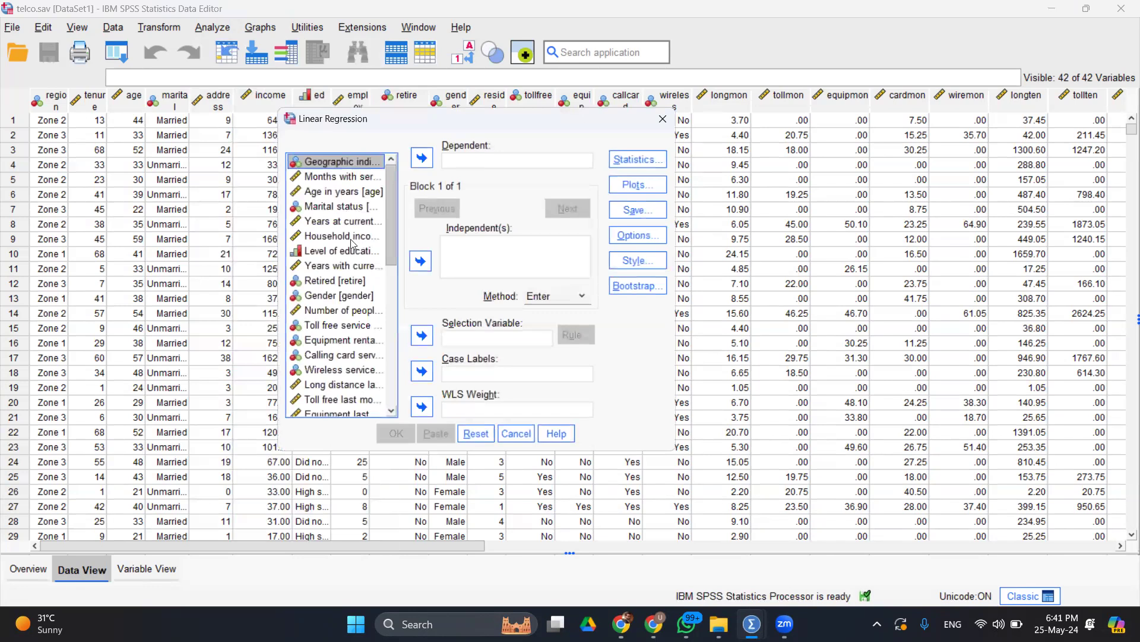
click(364, 236)
click(423, 158)
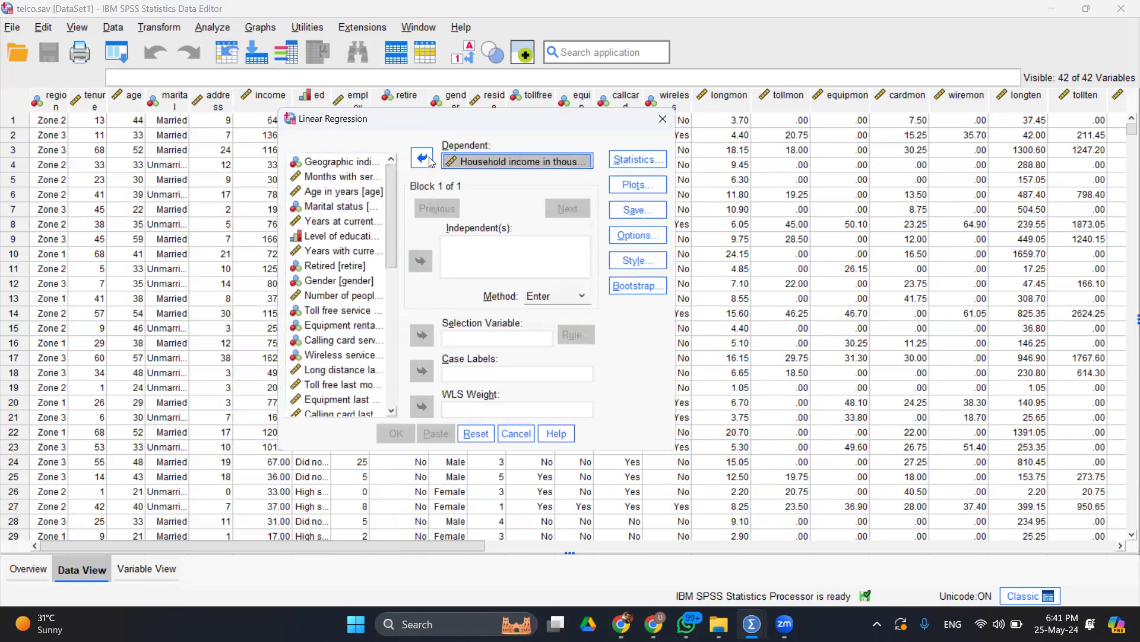
click(344, 224)
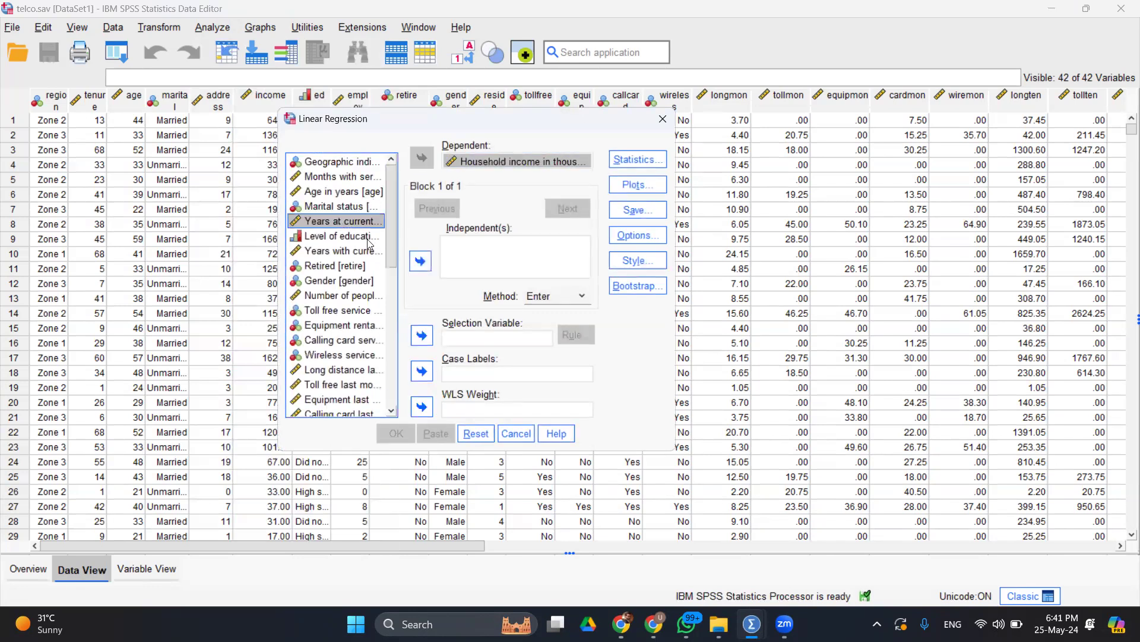
click(420, 261)
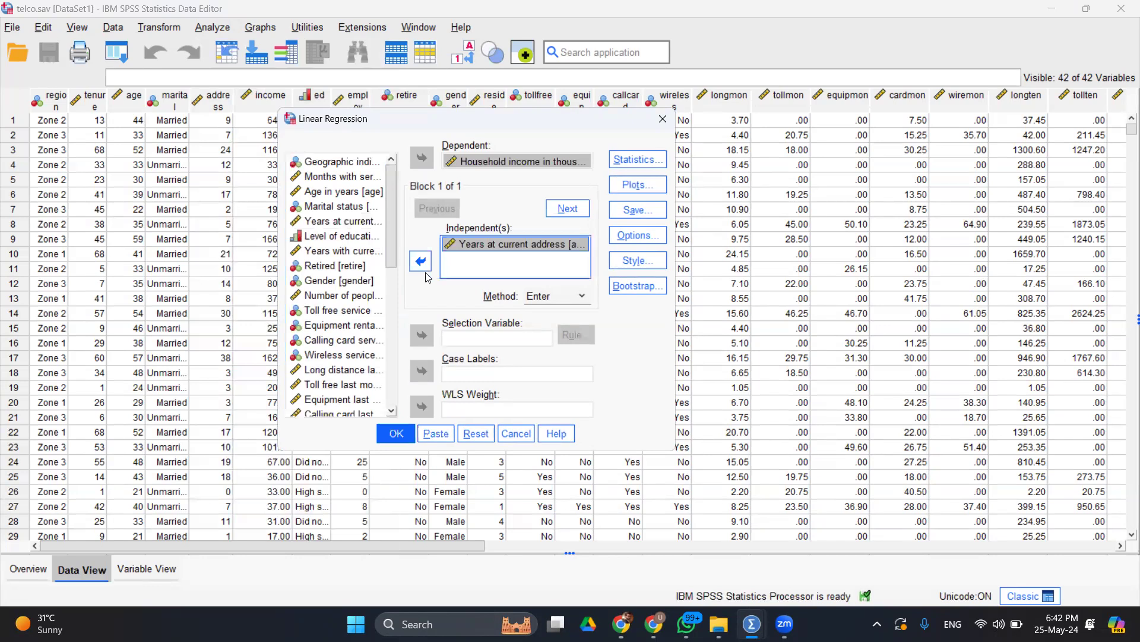
click(389, 438)
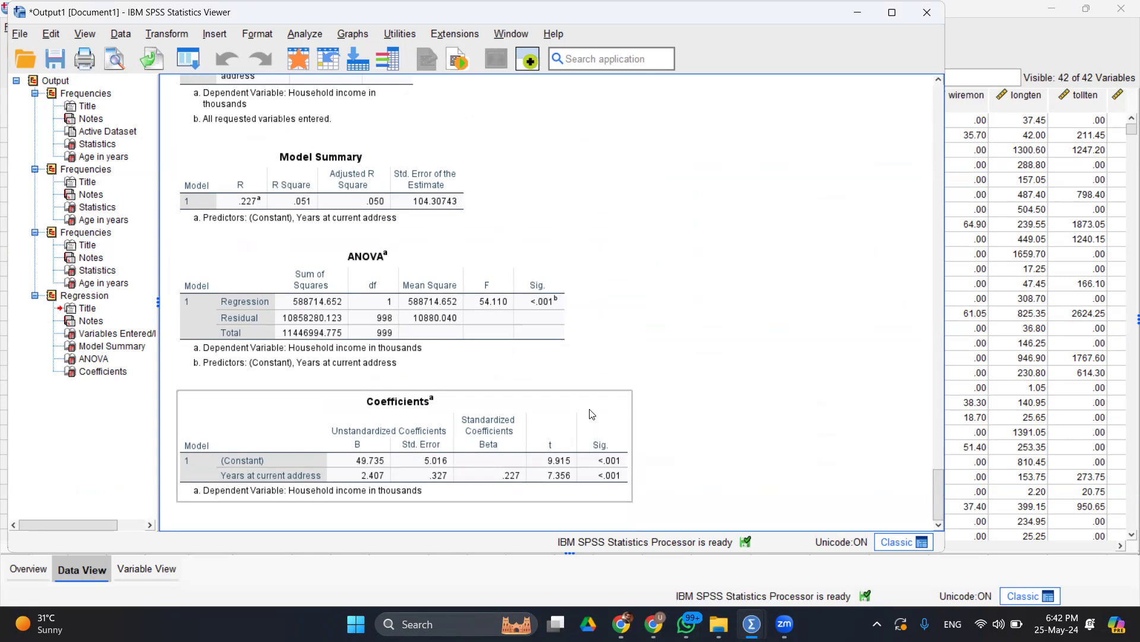
click(303, 35)
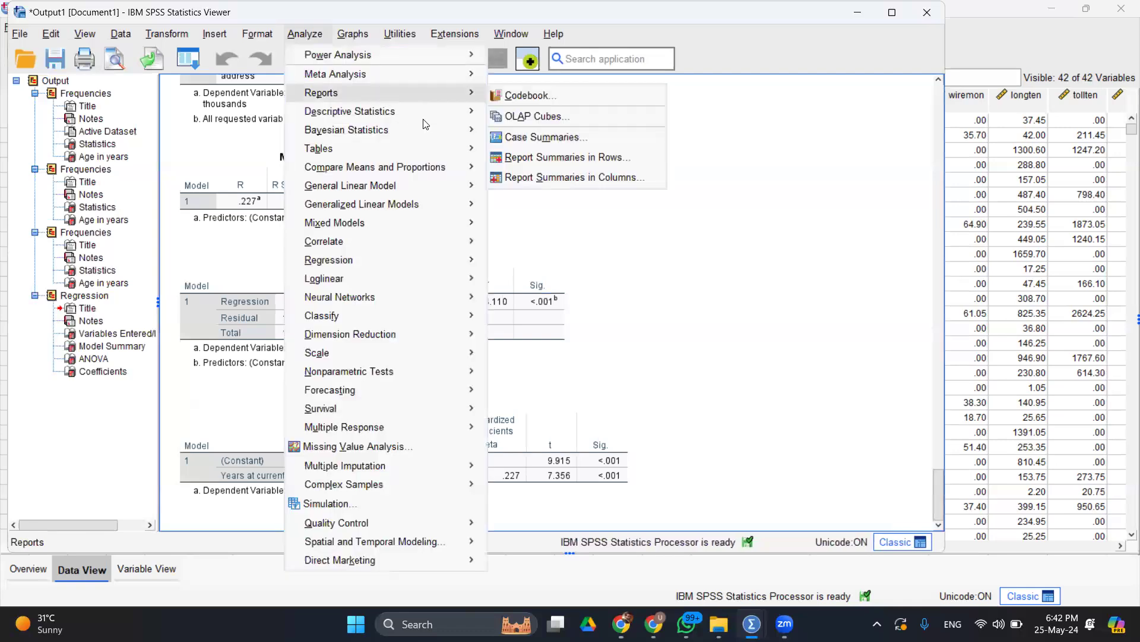
mouse_move(445, 117)
click(509, 115)
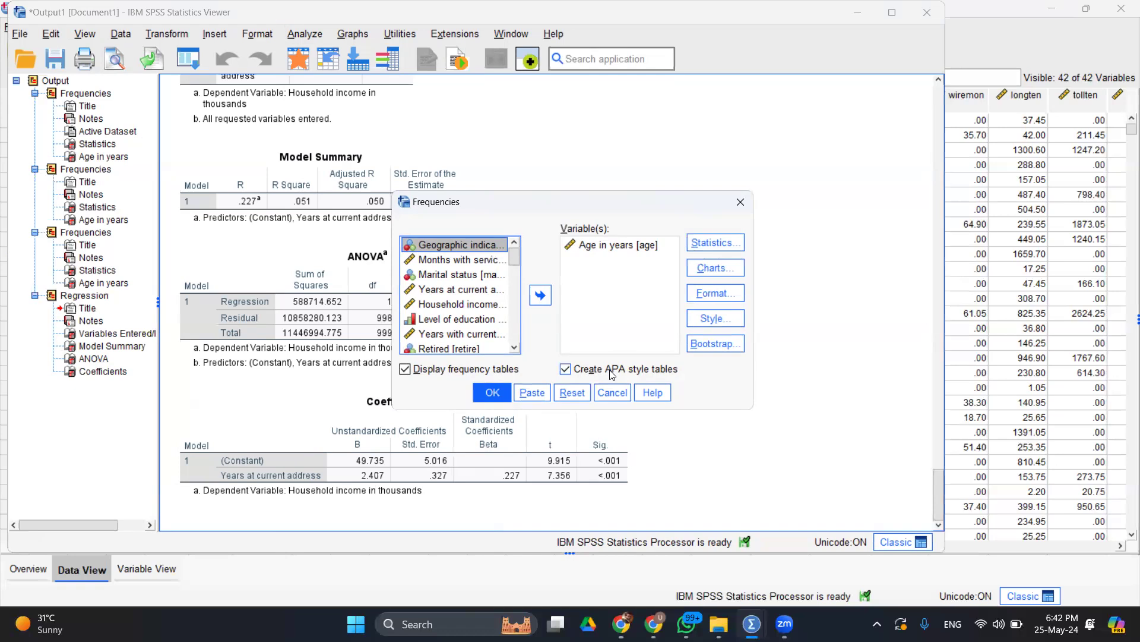
click(612, 372)
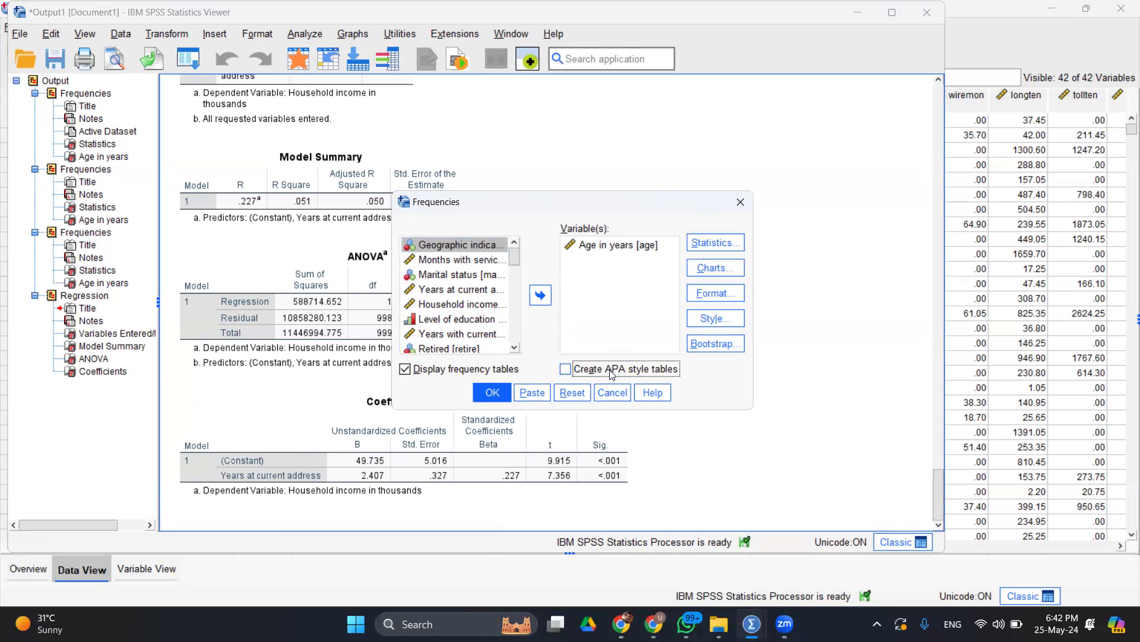
click(615, 394)
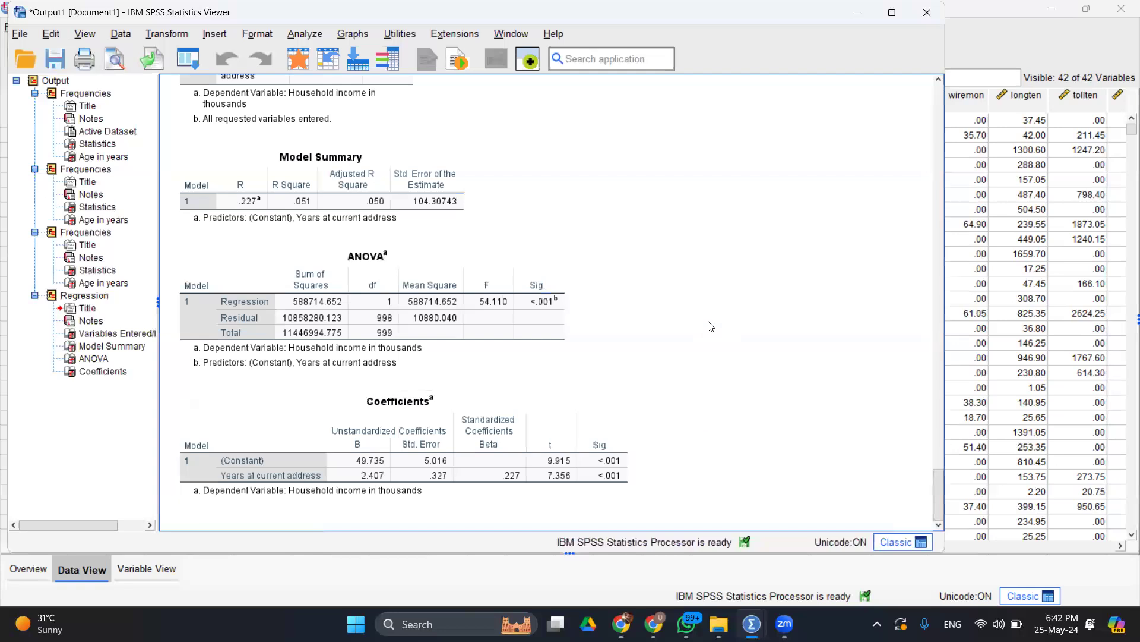
Step: Apply the Academic TableLook to the ANOVA table in the regression output
click(499, 320)
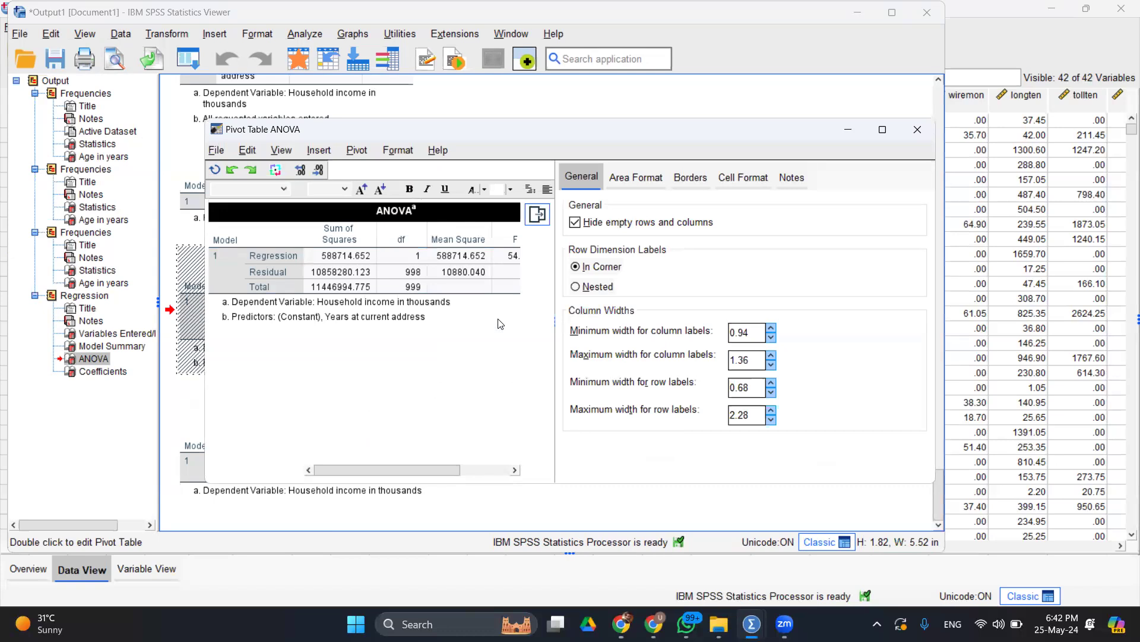
click(397, 150)
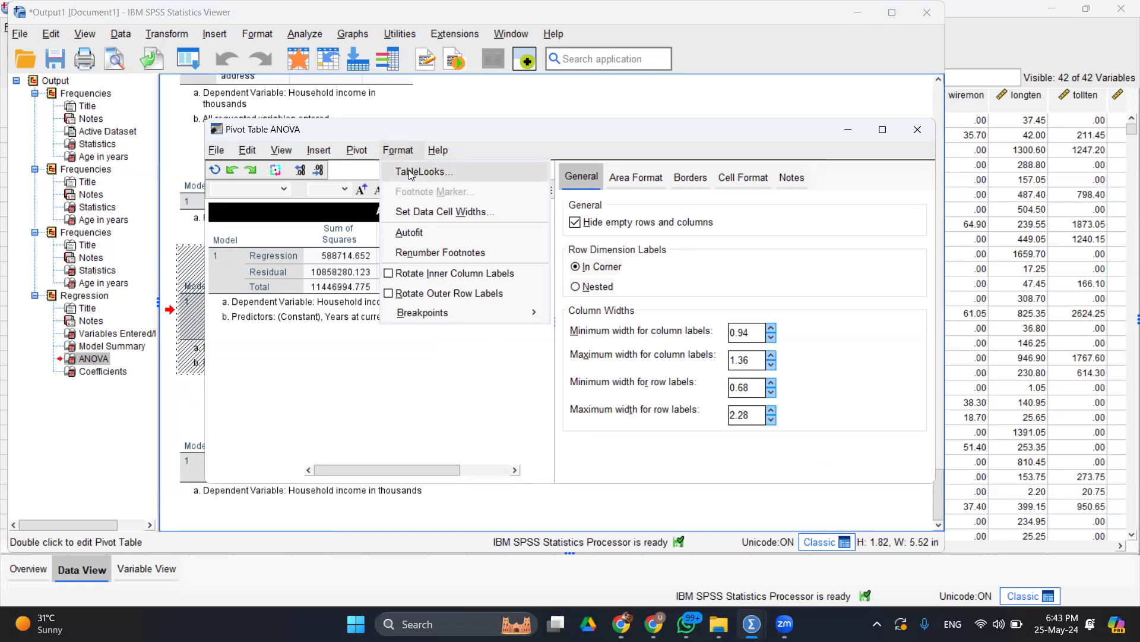
click(409, 173)
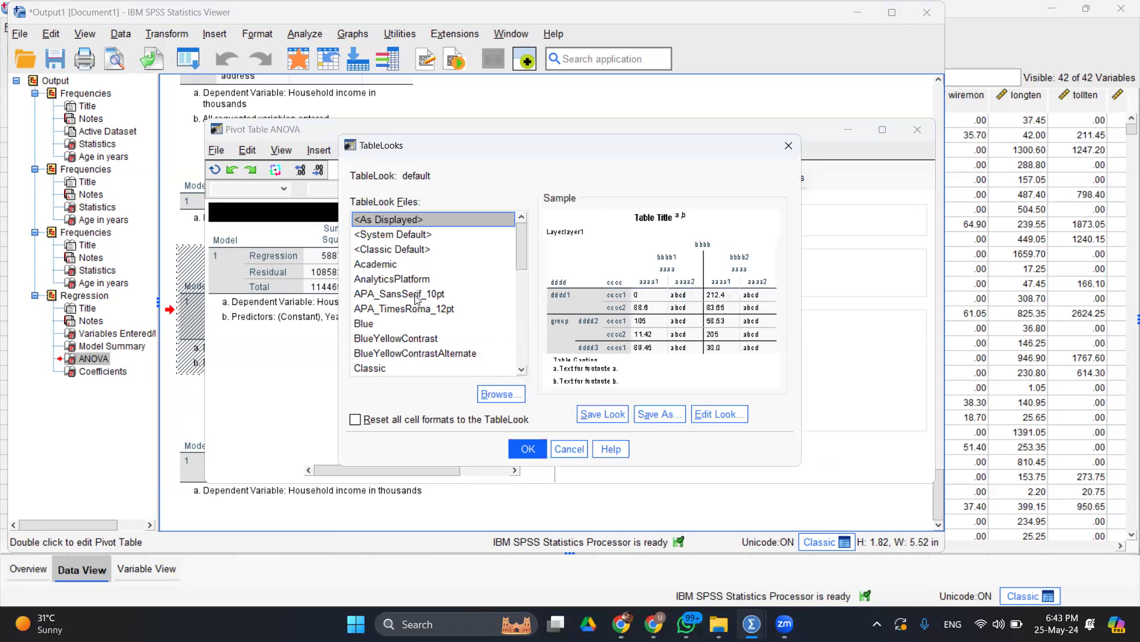
click(379, 267)
click(524, 453)
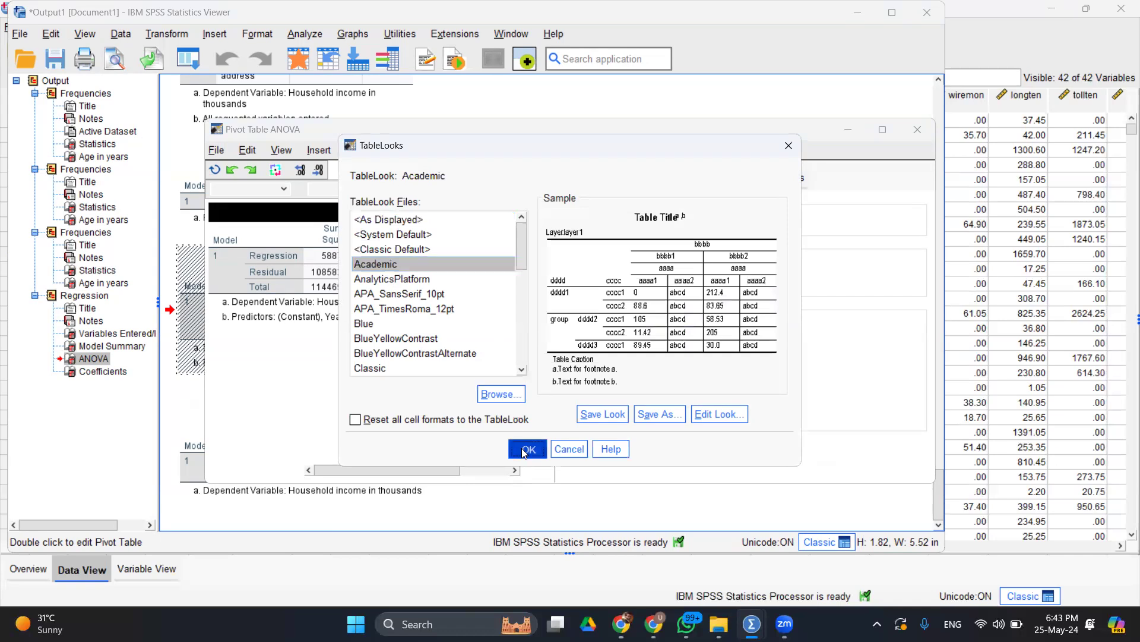
click(917, 132)
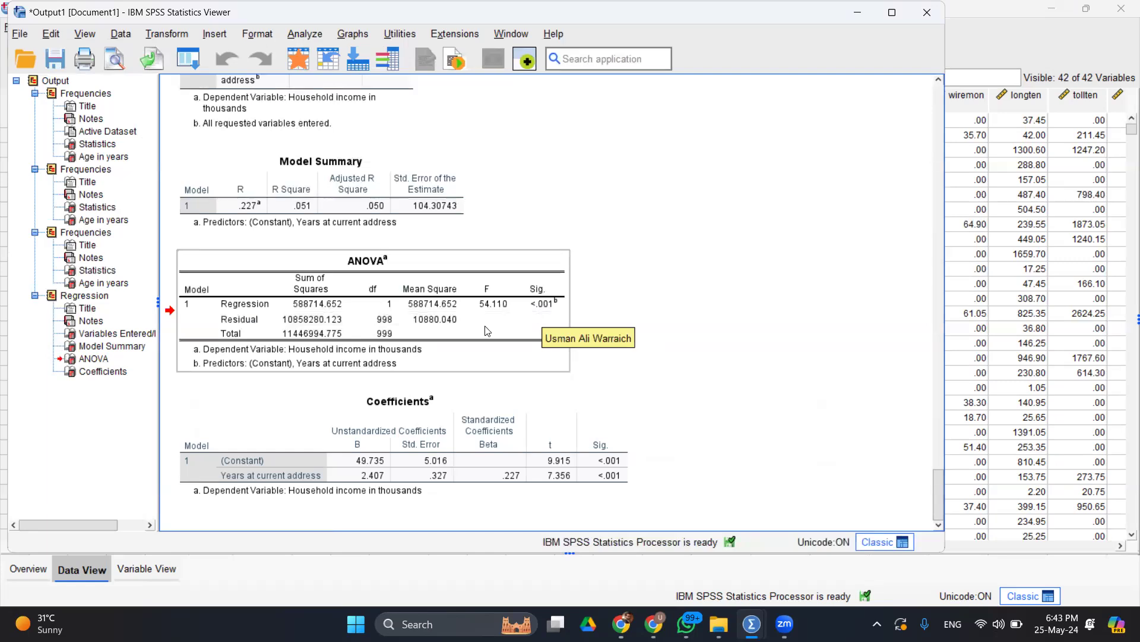
Step: Apply the APA_TimesRoma_12pt TableLook to the Coefficients table in the regression output
click(539, 449)
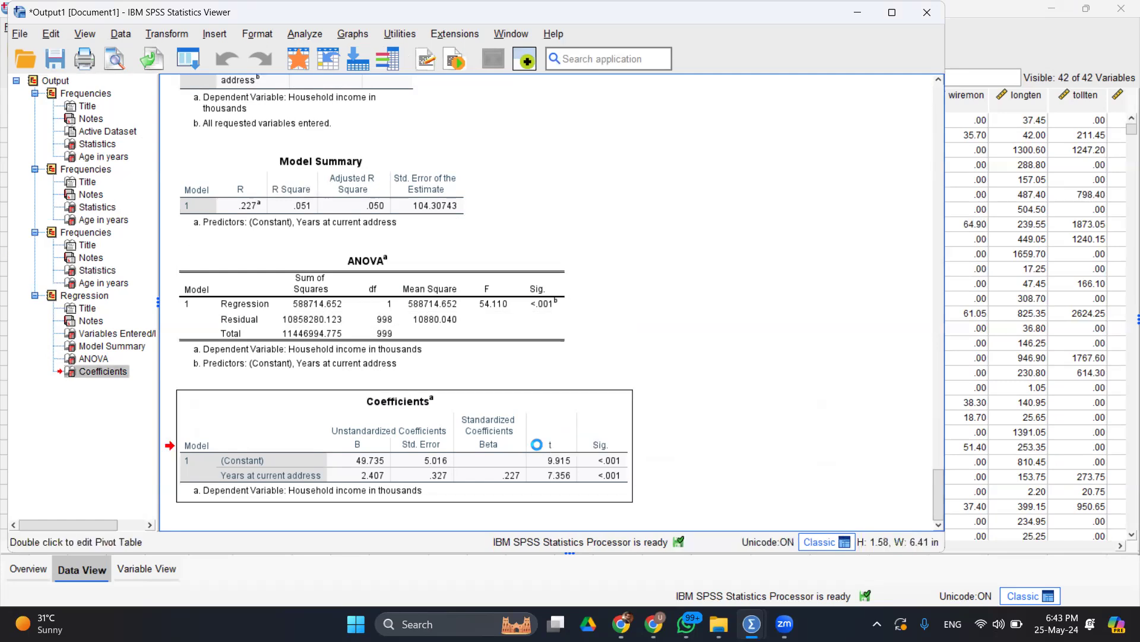
double_click(538, 450)
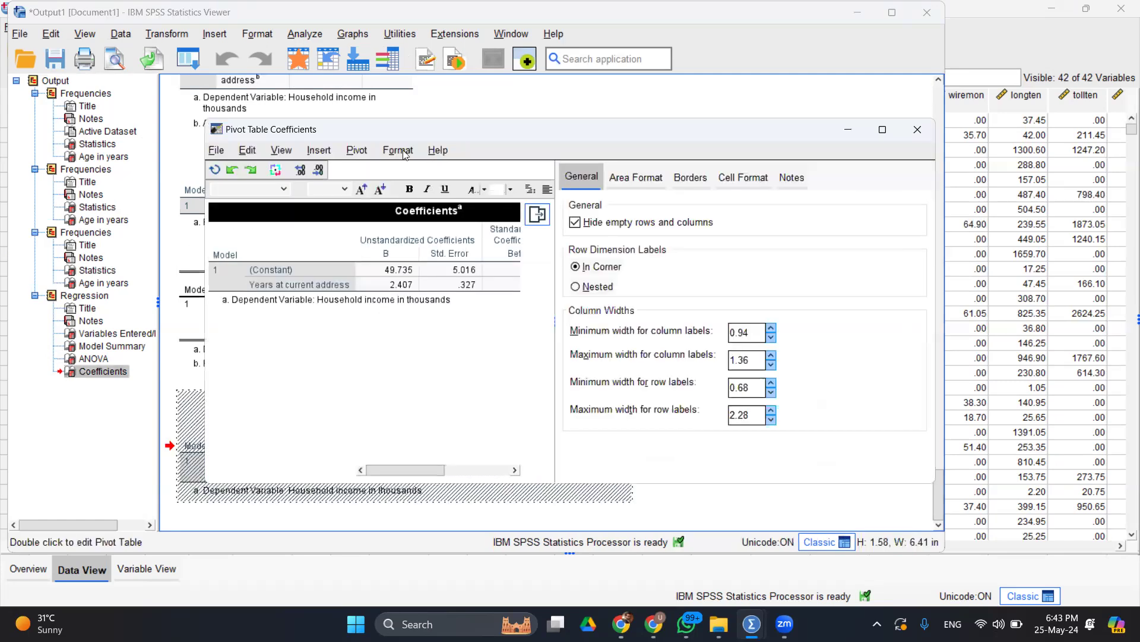
click(405, 153)
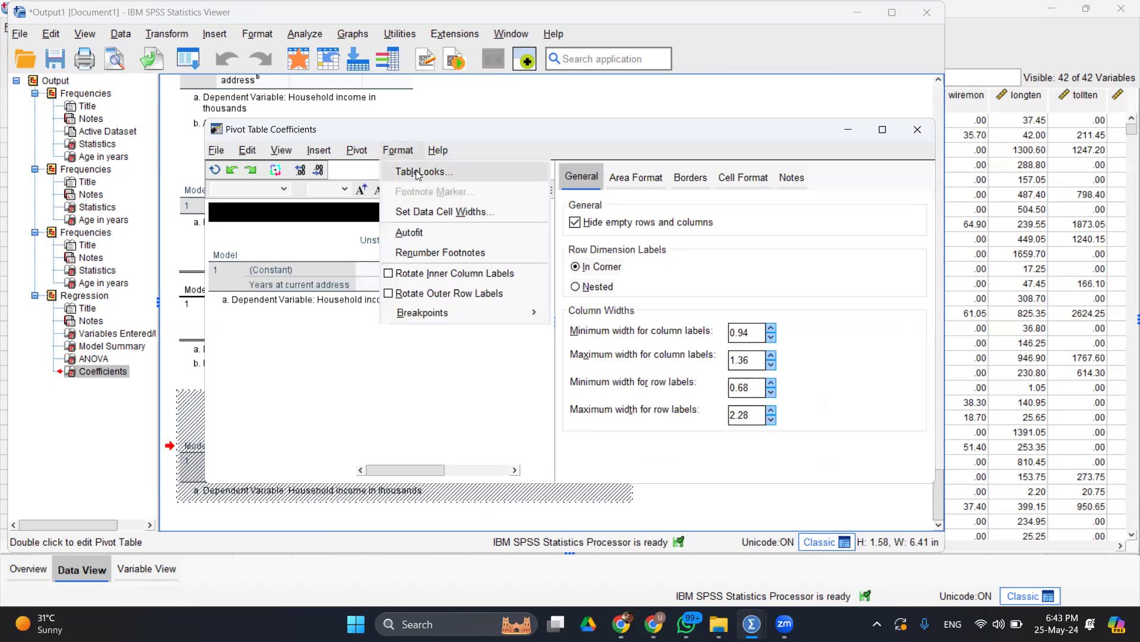
click(418, 172)
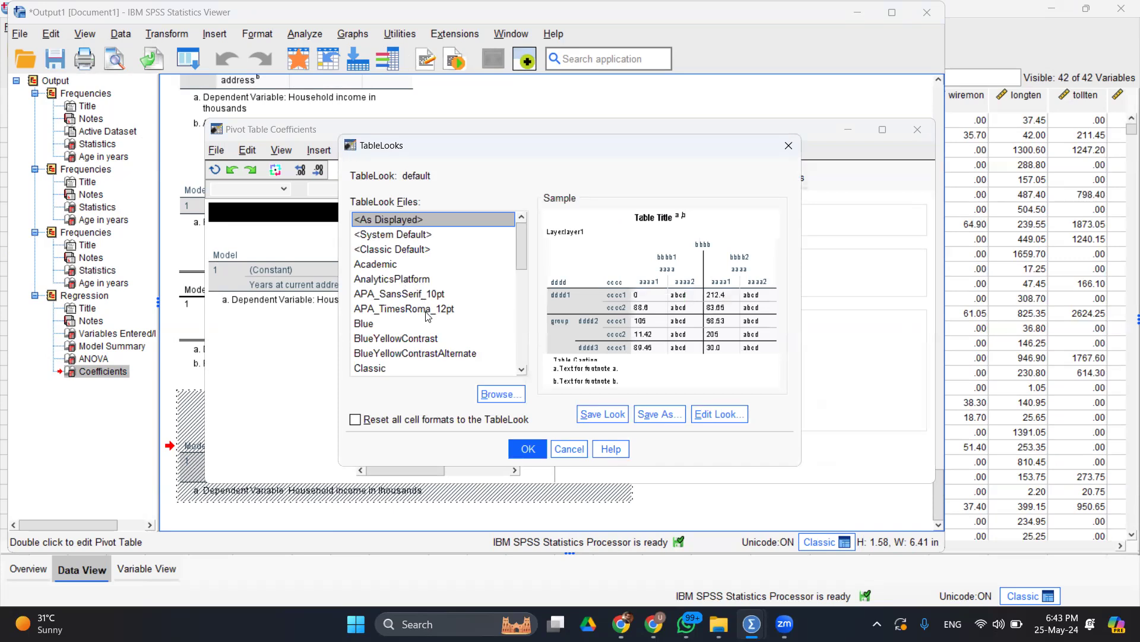
click(427, 310)
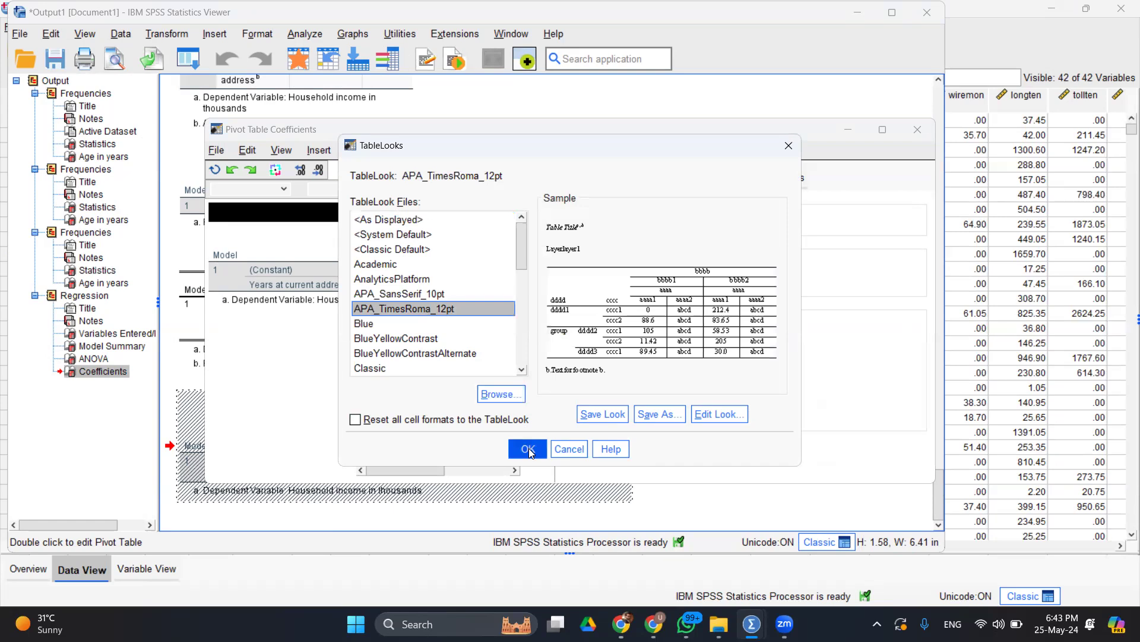
click(528, 450)
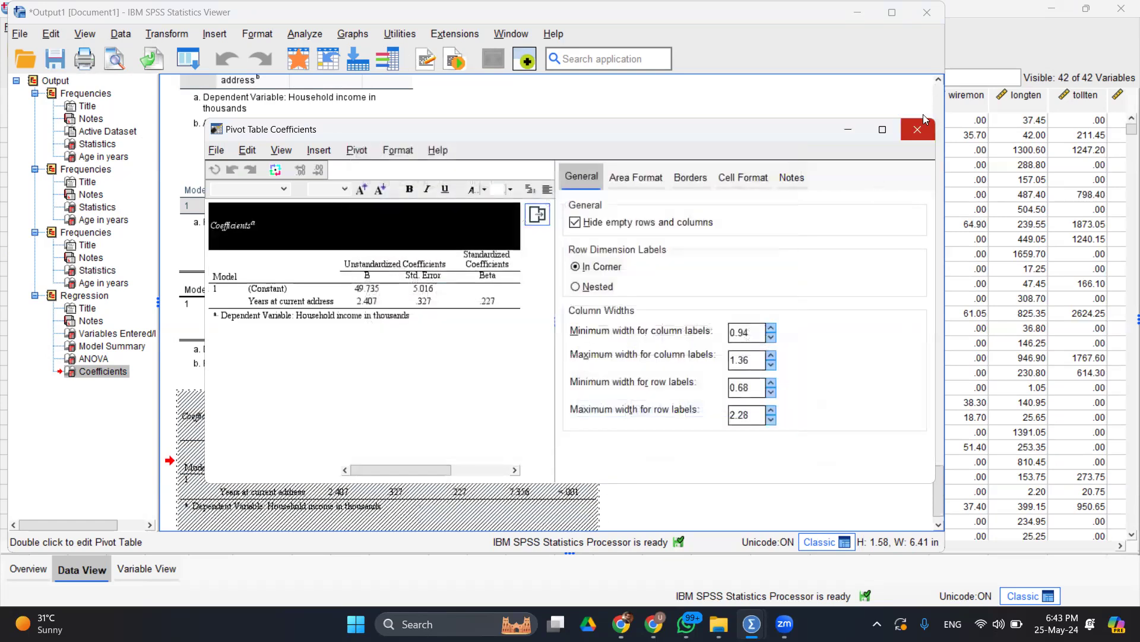
click(924, 131)
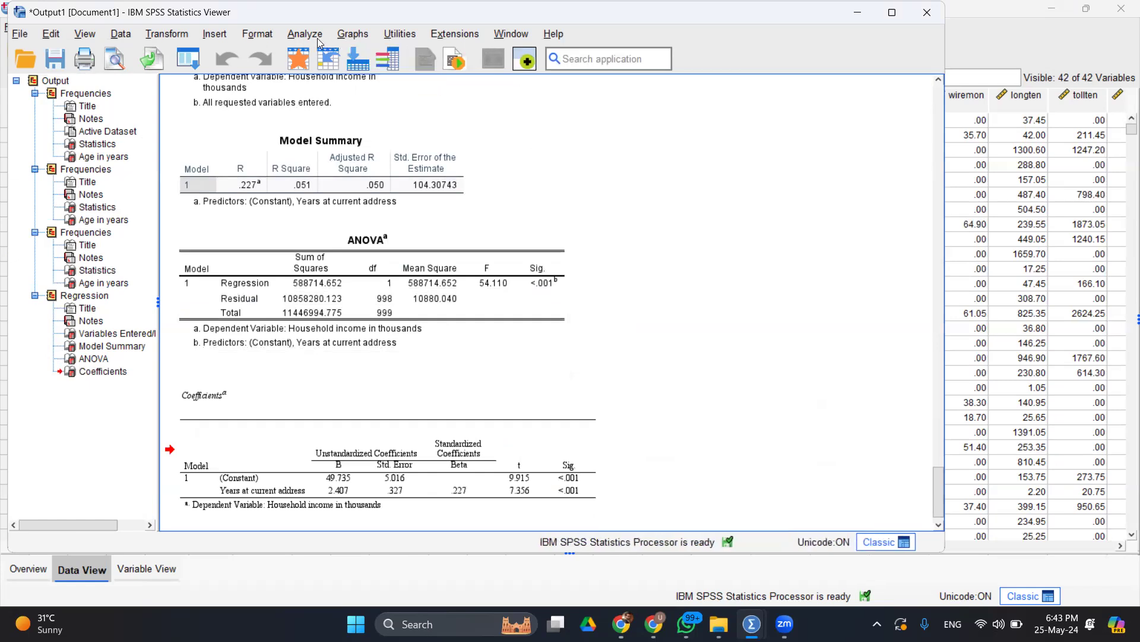
Step: Examine the Style and Options settings of the linear regression for a way to format its output tables
key(alt+a)
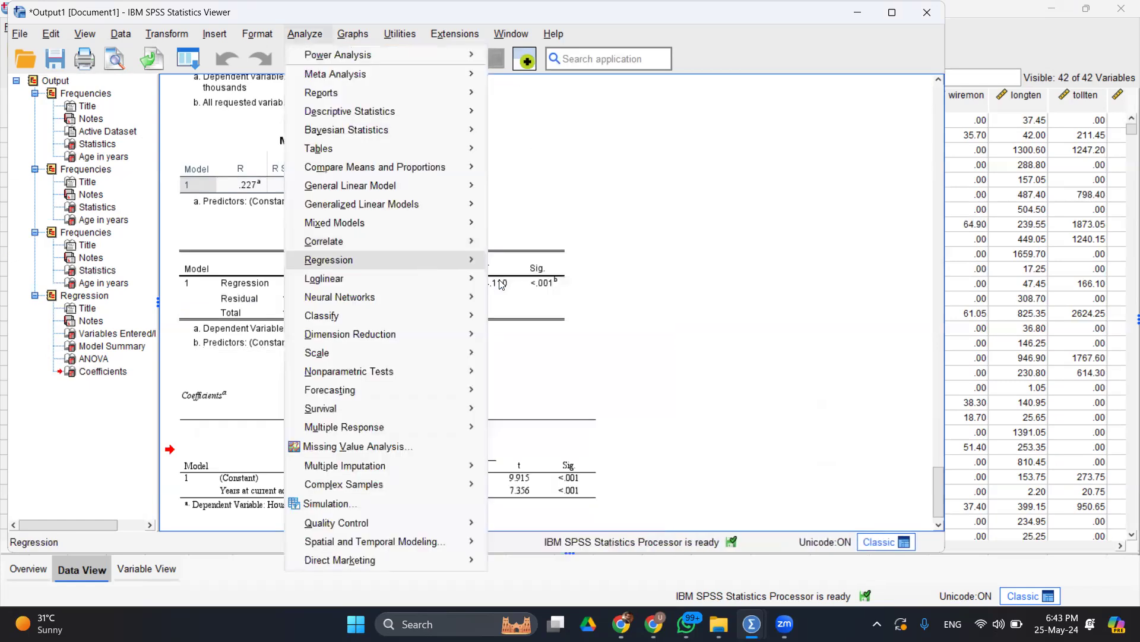
mouse_move(461, 262)
click(523, 282)
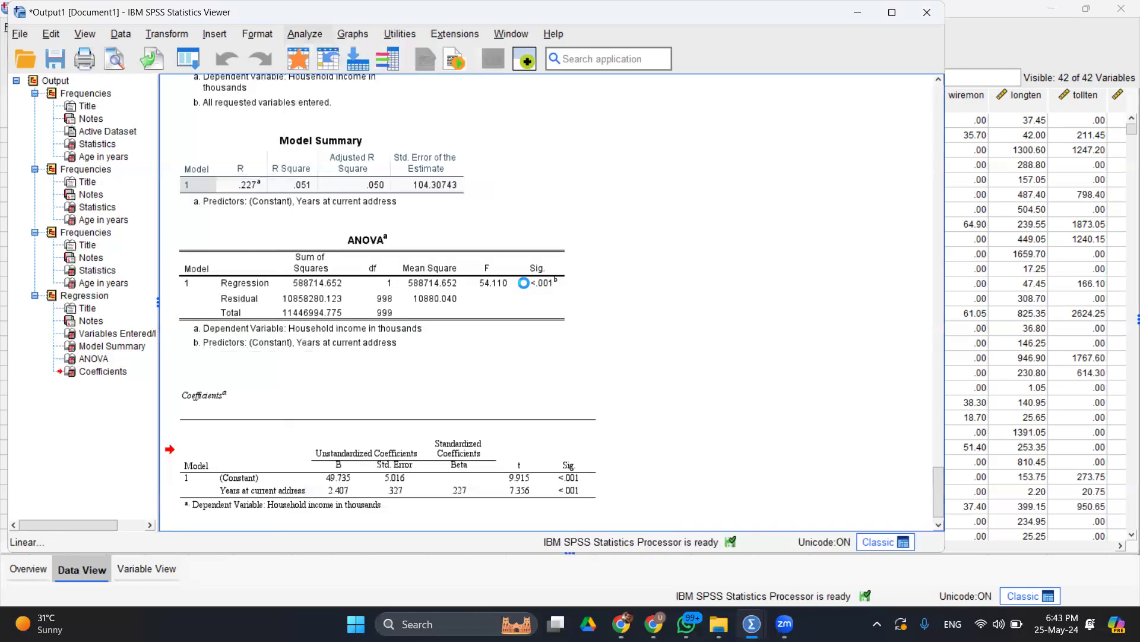
click(635, 262)
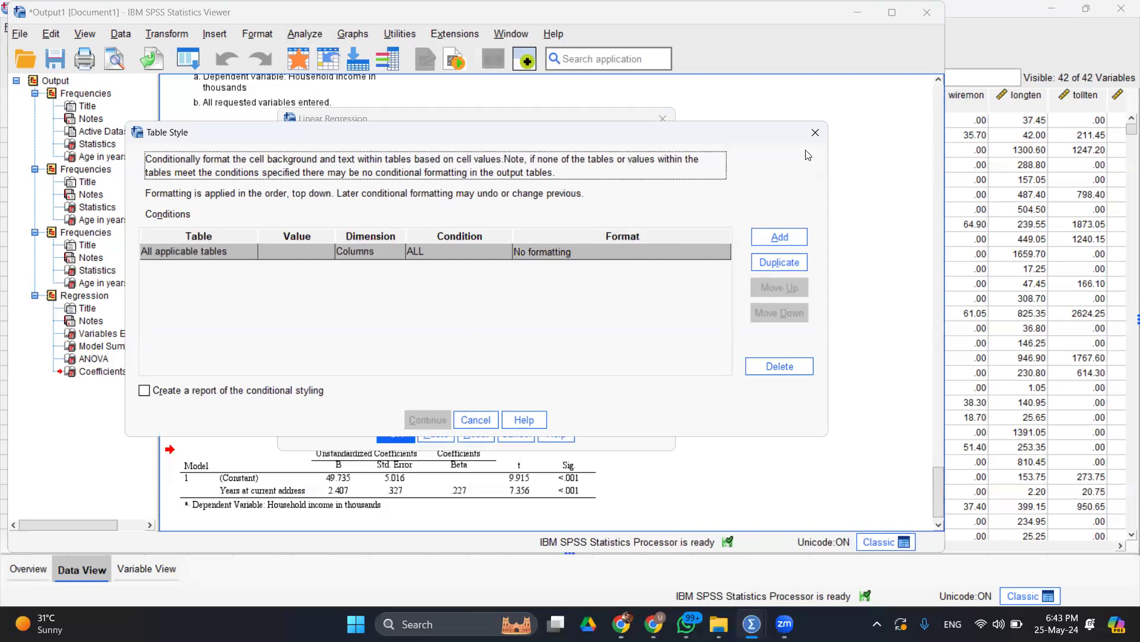
click(818, 134)
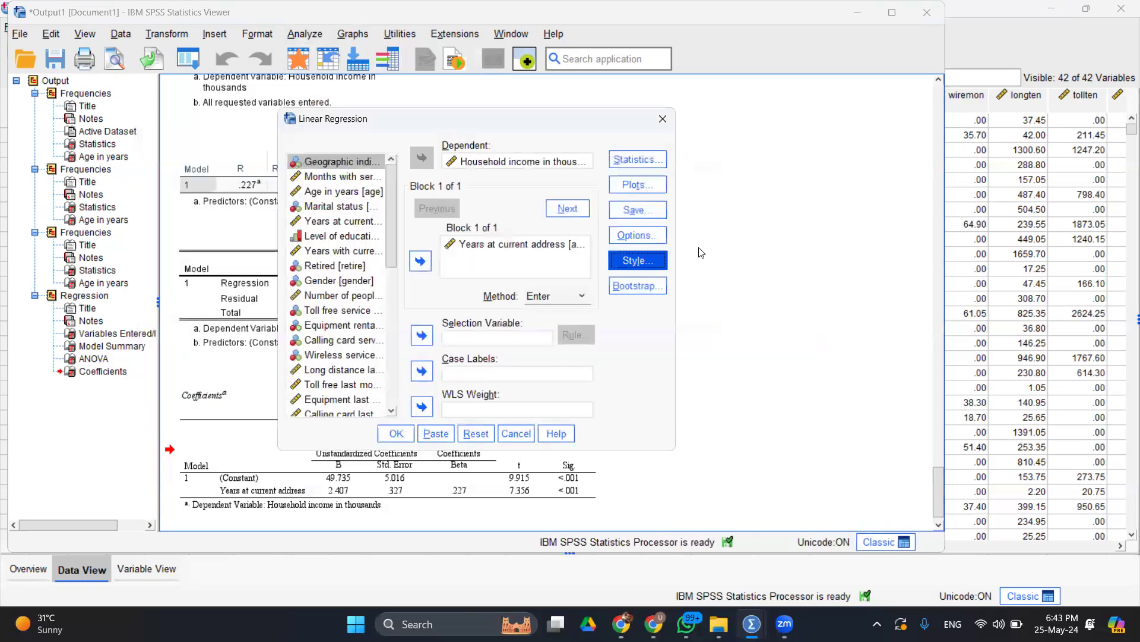
click(654, 243)
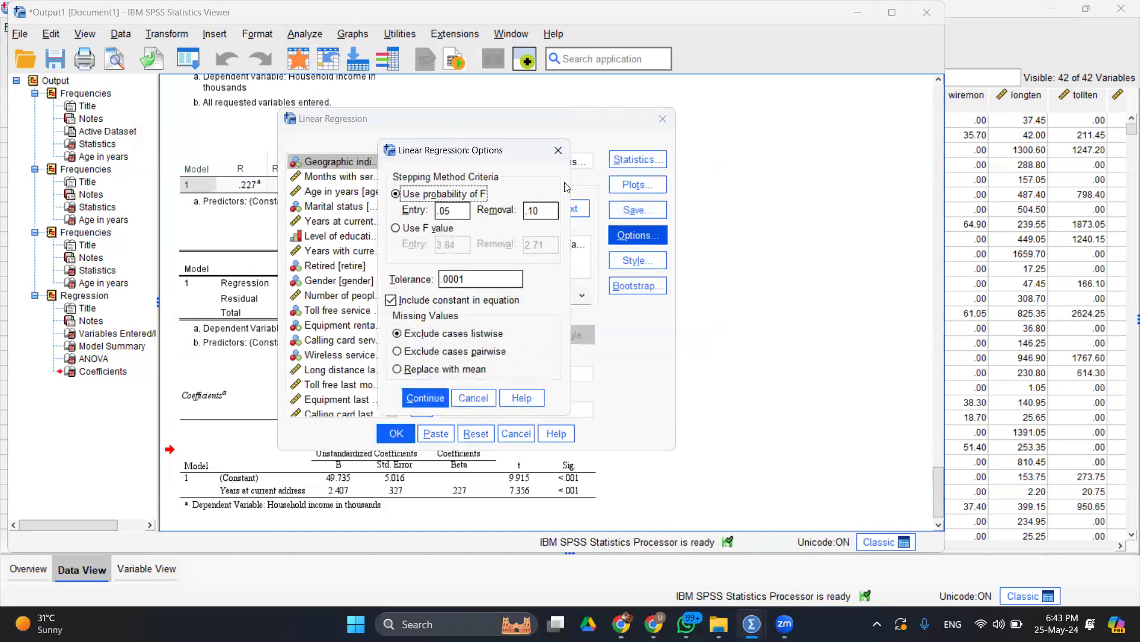
click(558, 150)
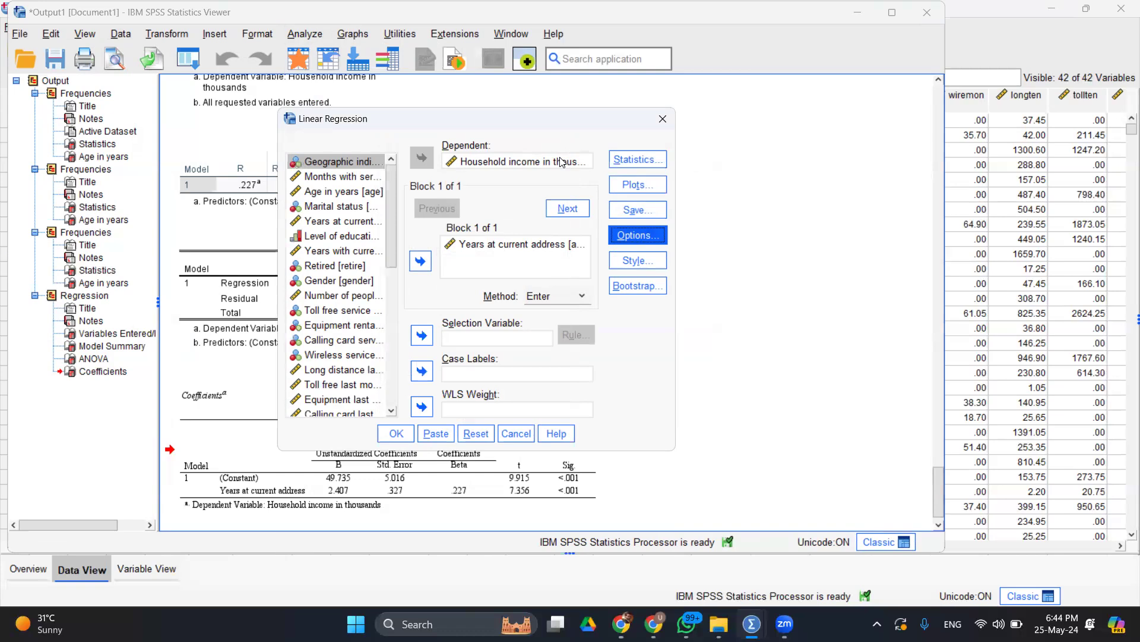
click(663, 119)
Step: Choose Academic as the default TableLook for pivot tables in the program options
click(50, 36)
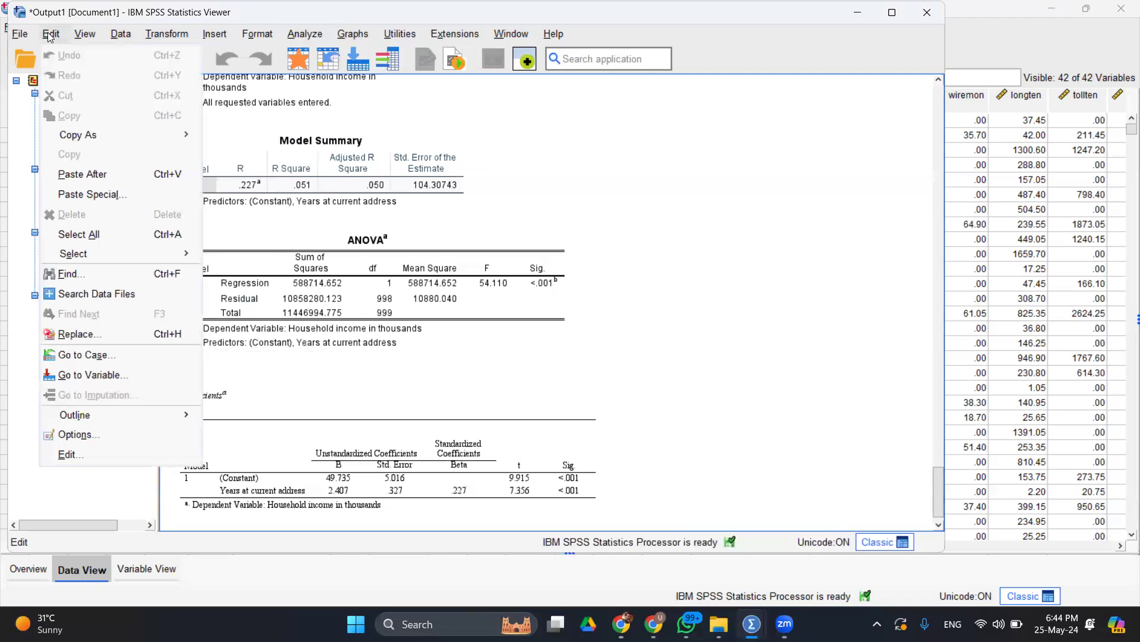
click(113, 439)
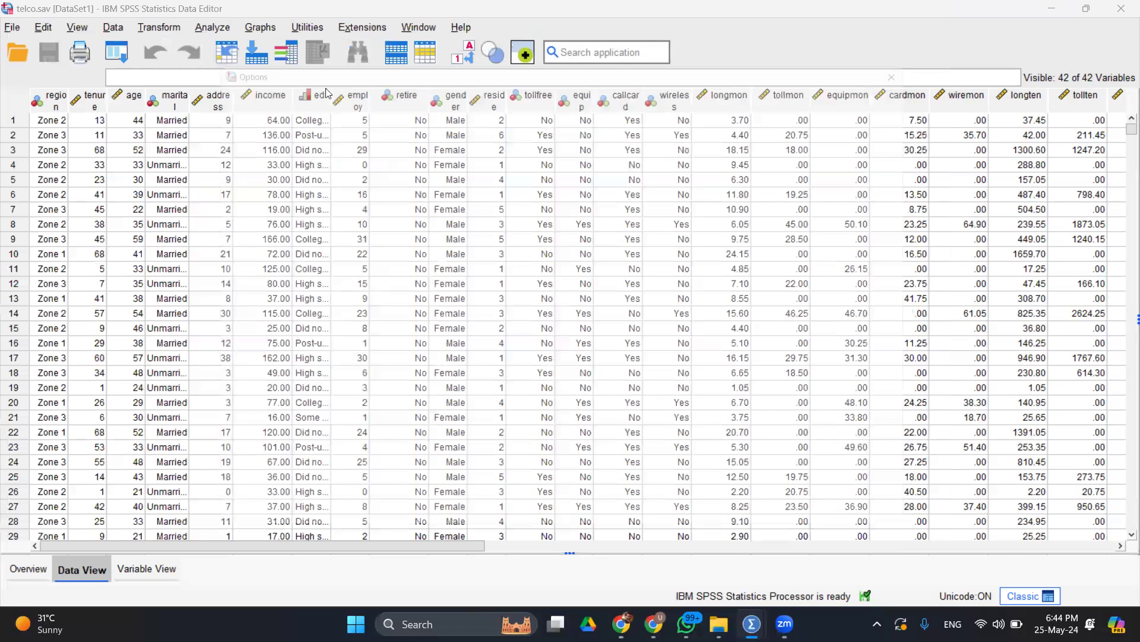
click(232, 91)
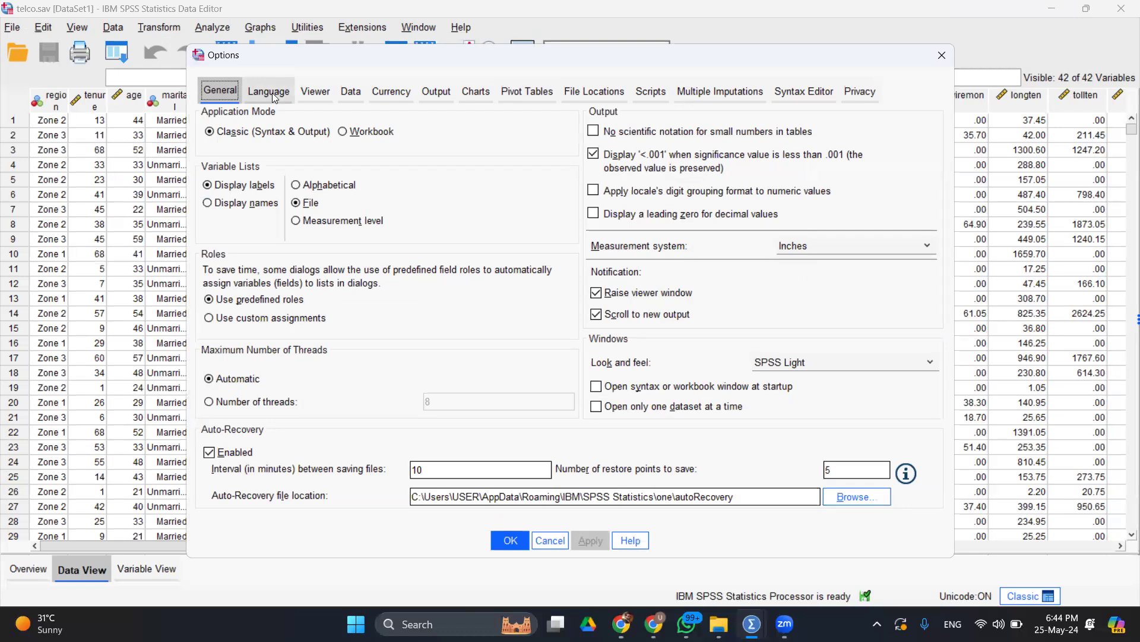
click(539, 92)
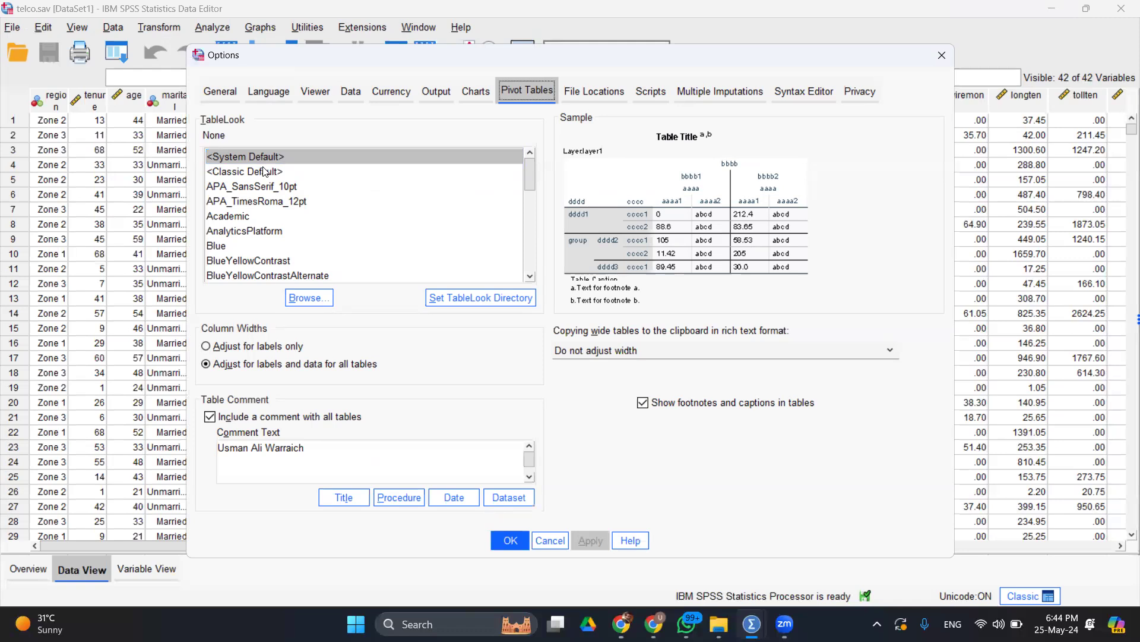
click(237, 218)
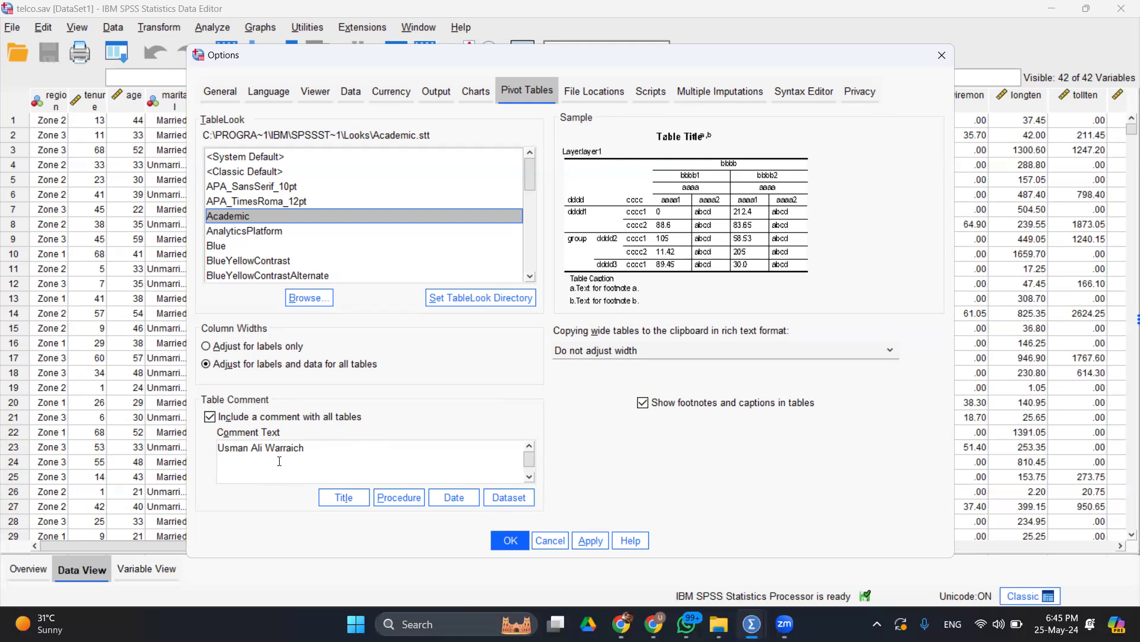
Step: Turn off including a comment with all tables and apply the changed pivot table options
click(218, 421)
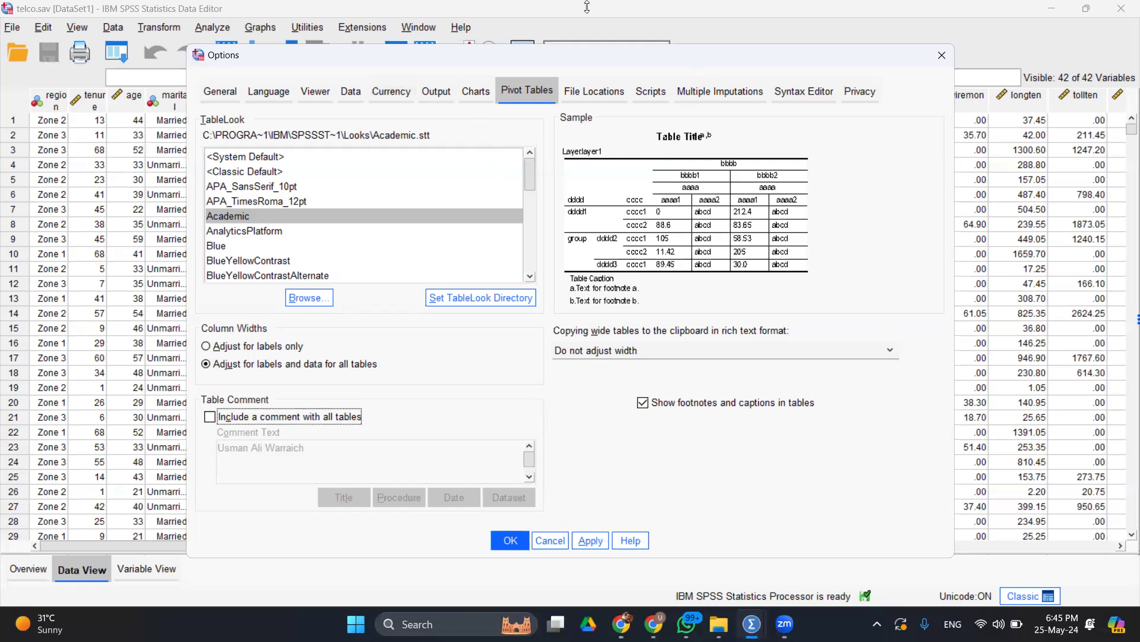
drag(697, 67, 582, 23)
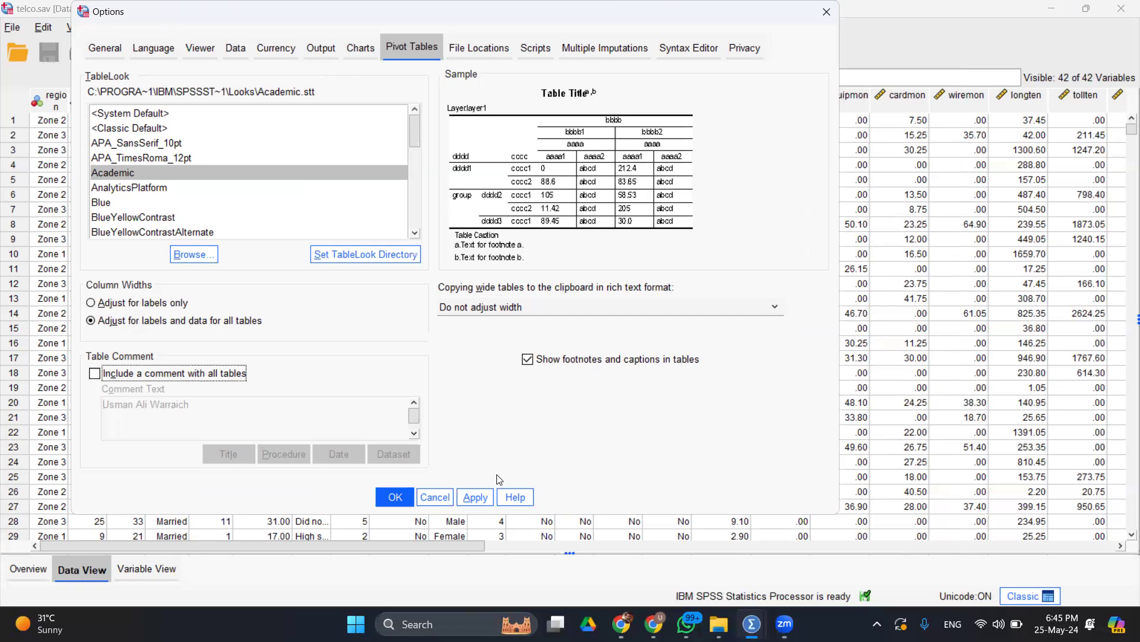
click(462, 493)
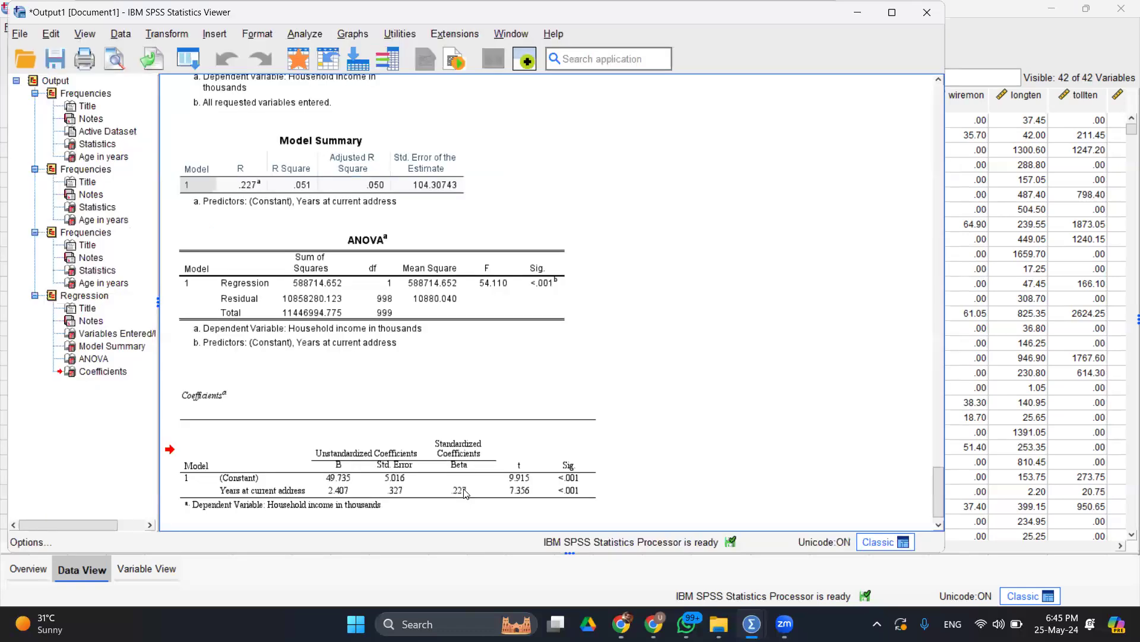